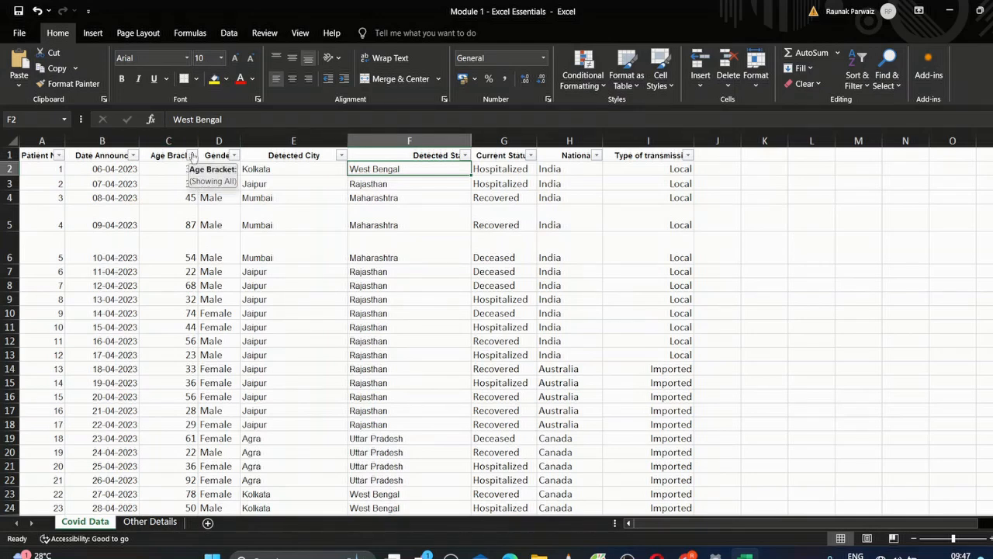
# - Filter the Age Bracket column to rows equal to 75, and undo that filter
pyautogui.click(191, 157)
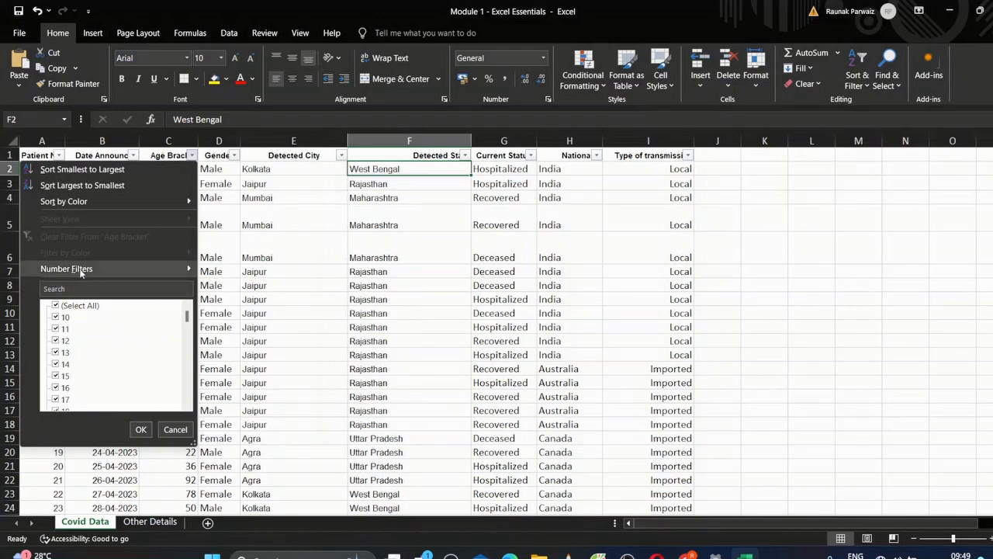
pyautogui.moveTo(78, 269)
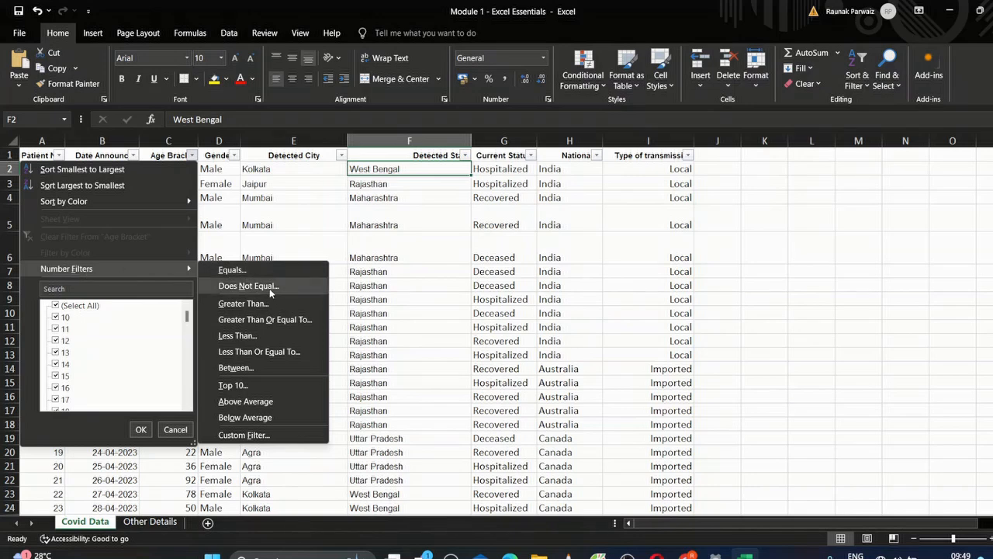
pyautogui.click(217, 270)
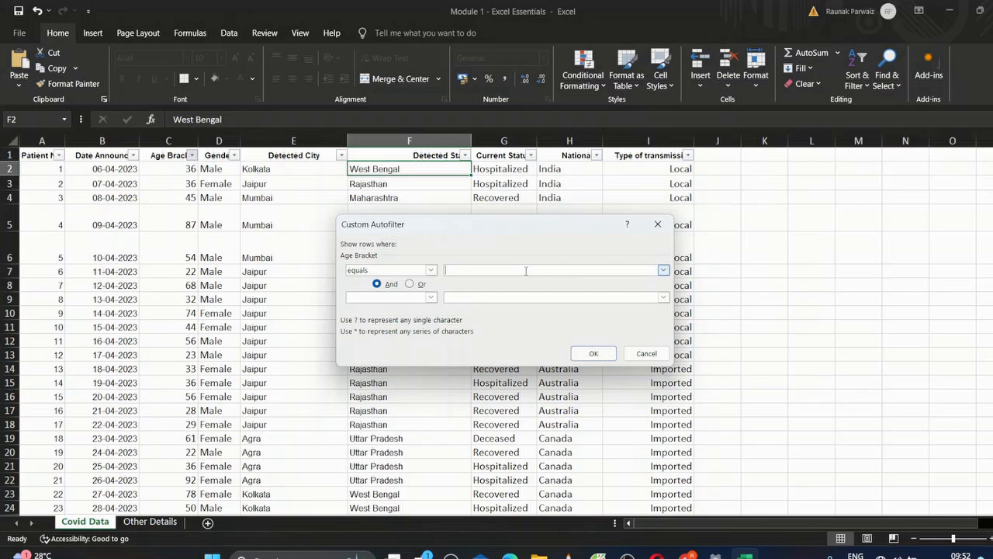
pyautogui.write('75')
pyautogui.click(589, 354)
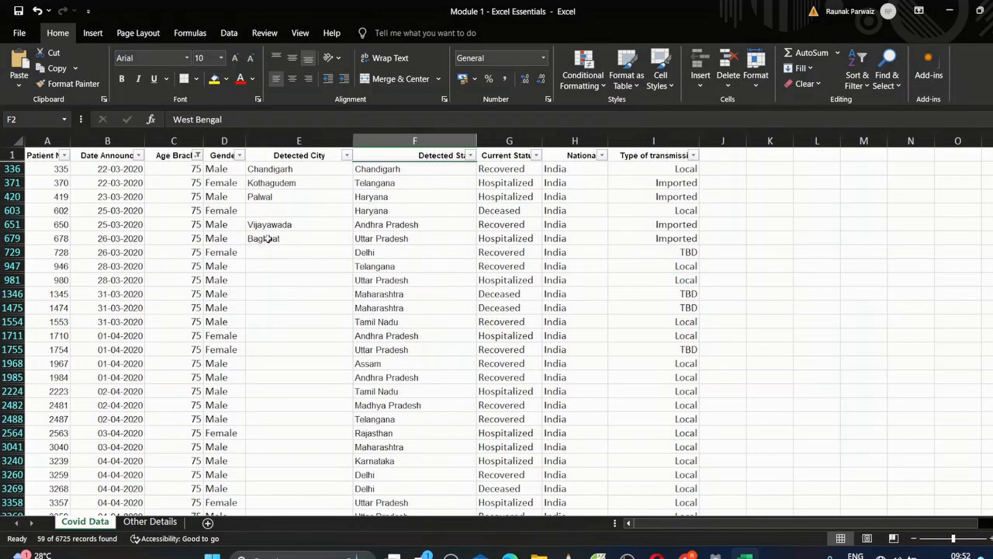
pyautogui.hotkey('ctrl', 'z')
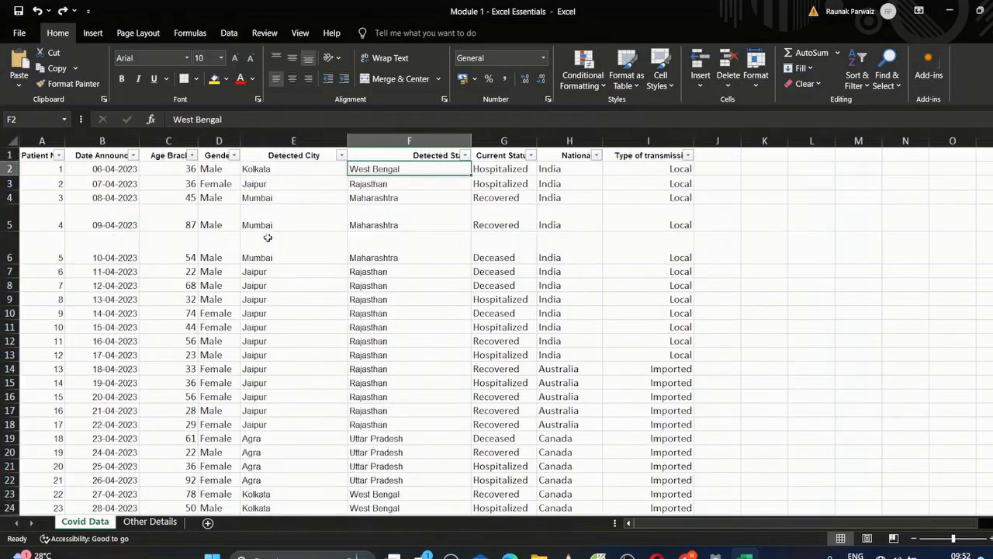
# - Filter the Age Bracket column to values greater than or equal to 70, and select a matching age-70 cell further down
pyautogui.click(191, 156)
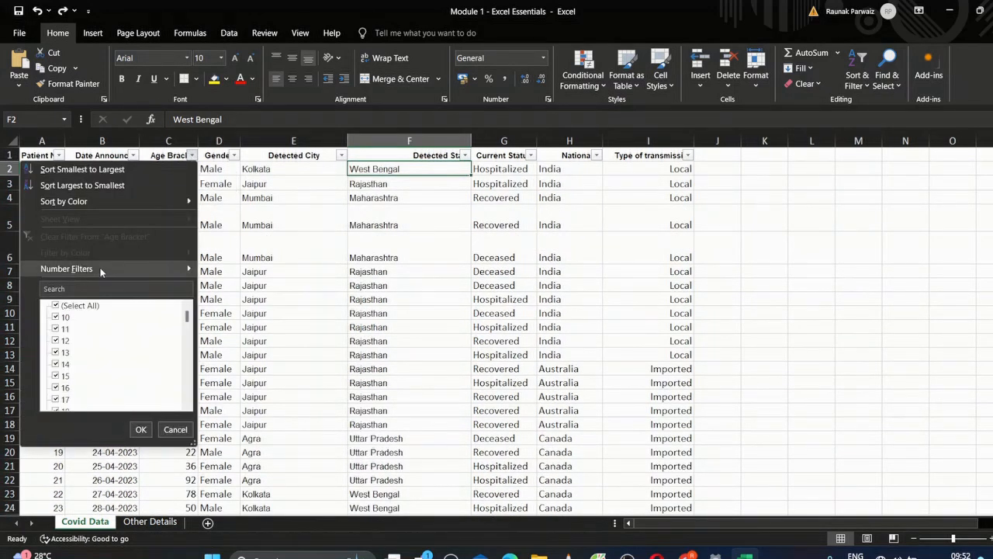
pyautogui.moveTo(177, 270)
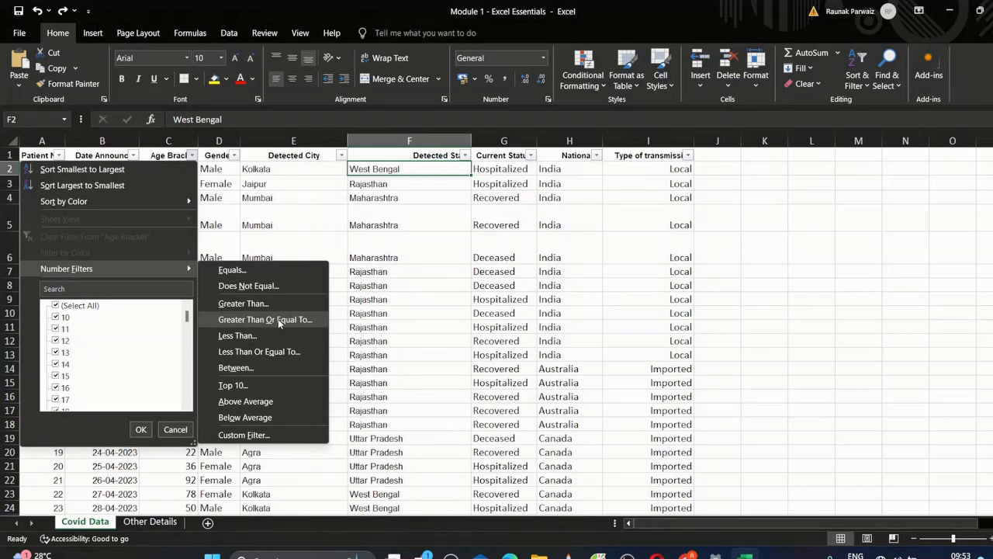
pyautogui.click(280, 323)
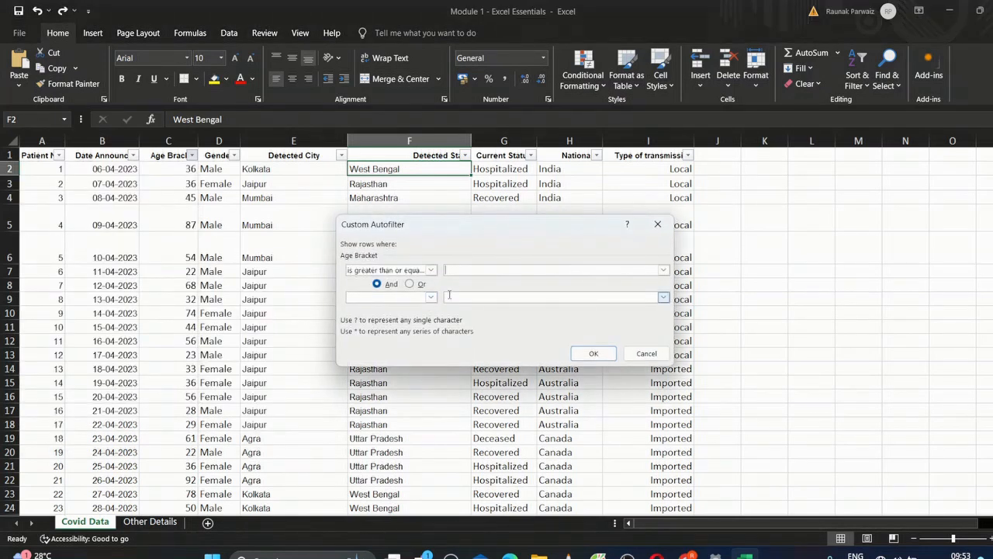
pyautogui.write('70')
pyautogui.click(591, 355)
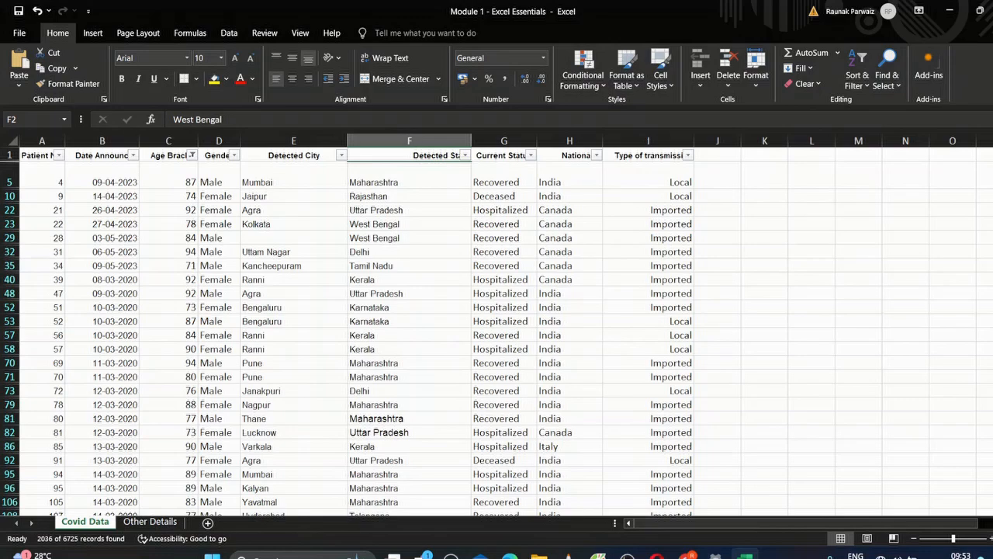
pyautogui.moveTo(992, 155); pyautogui.dragTo(992, 225)
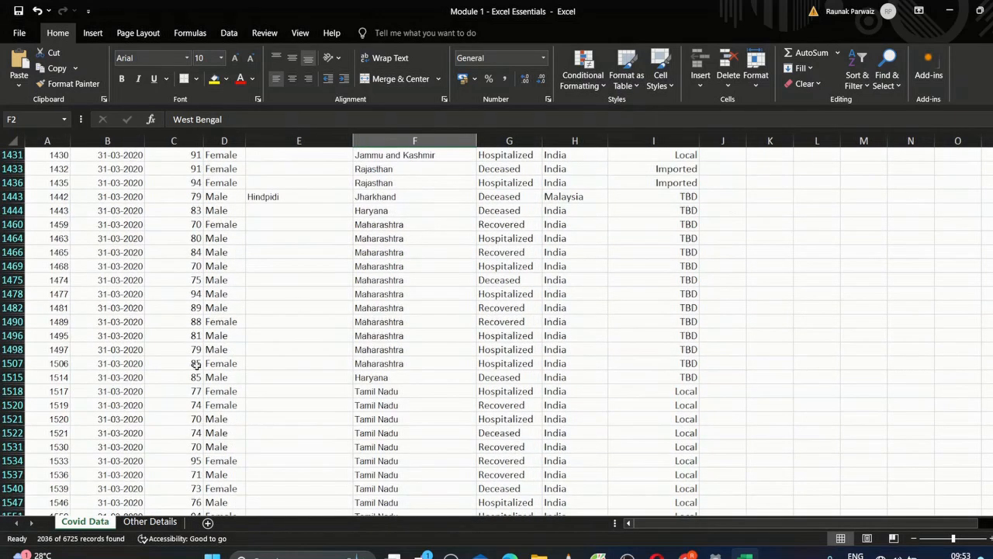
pyautogui.click(183, 420)
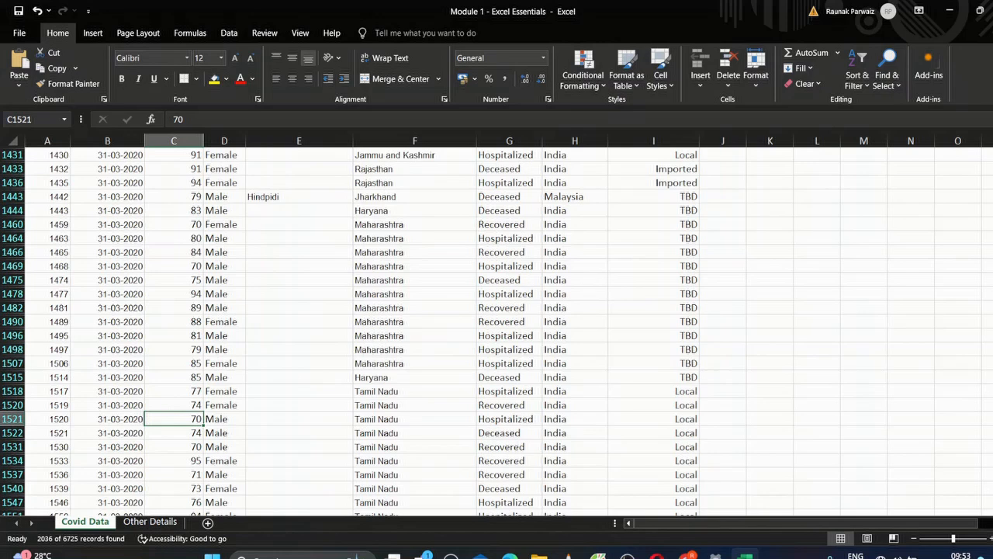
pyautogui.moveTo(992, 228); pyautogui.dragTo(992, 154)
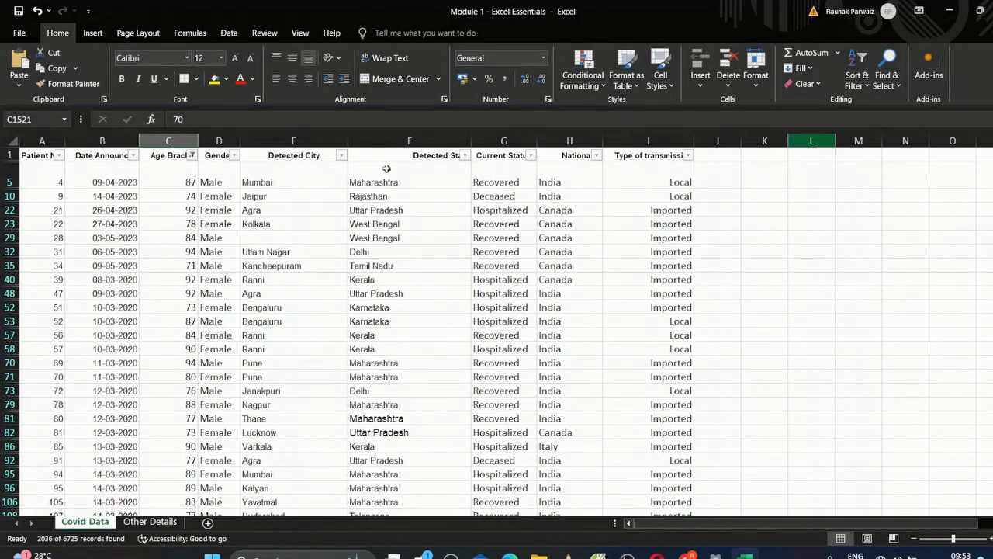
# - Apply an Equals number filter of 75 to the Age Bracket column, and undo it
pyautogui.click(192, 155)
pyautogui.click(117, 268)
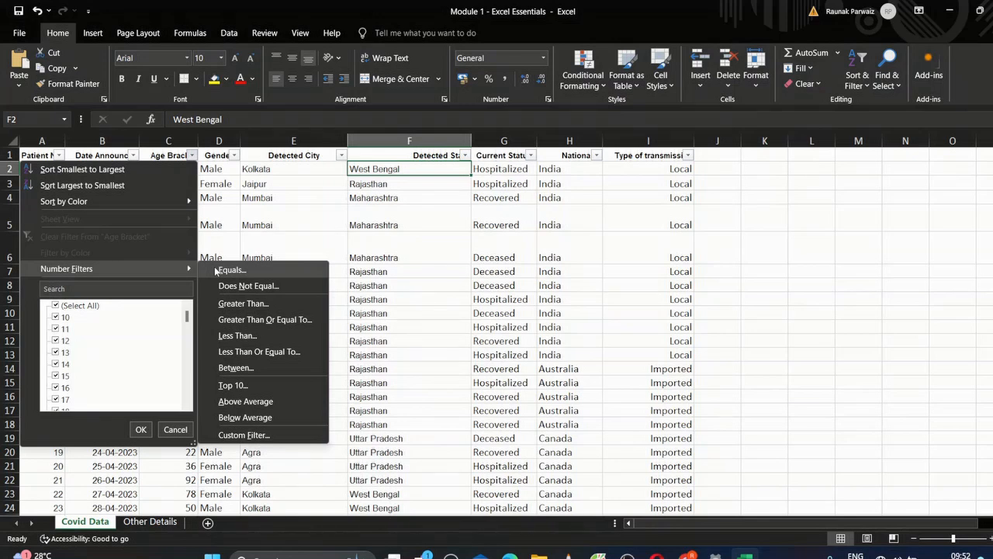
pyautogui.click(229, 270)
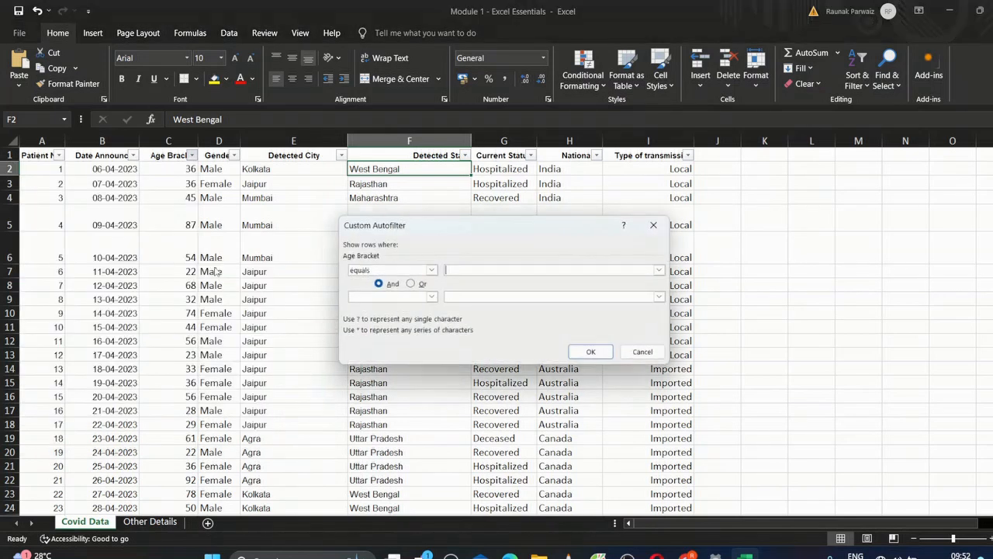
pyautogui.click(526, 270)
pyautogui.write('75')
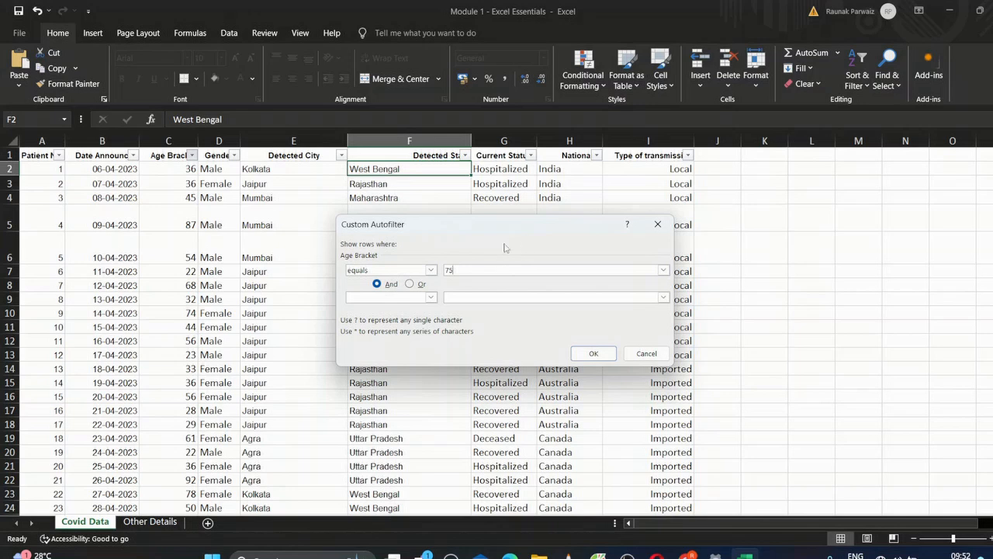
pyautogui.click(588, 353)
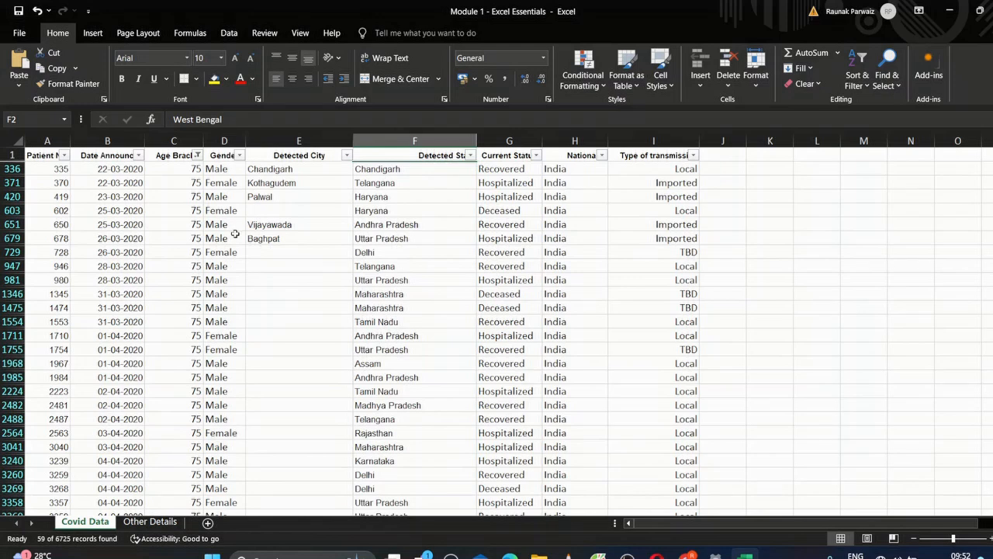
pyautogui.hotkey('ctrl', 'z')
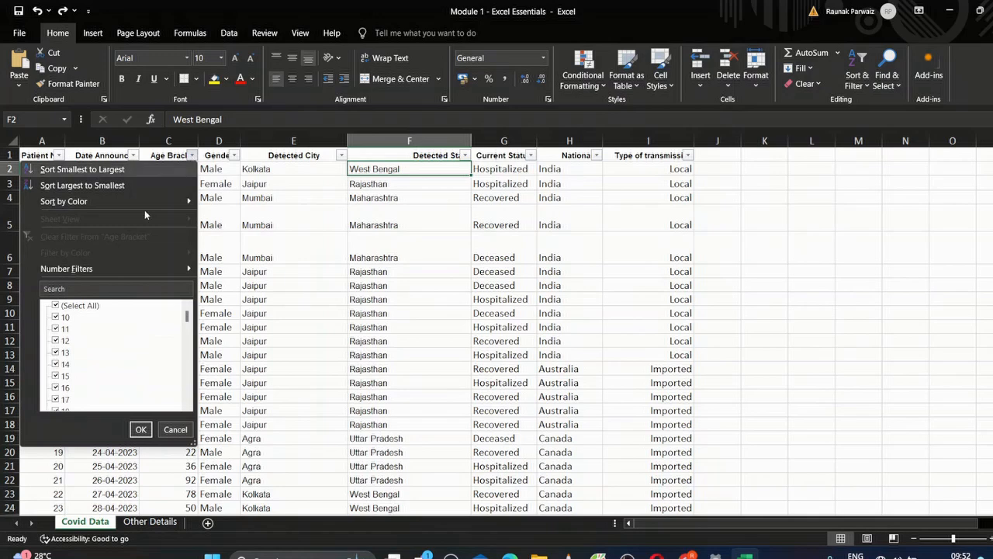
# - Show only rows with Age Bracket greater than or equal to 70, and select age cell C1521
pyautogui.moveTo(119, 265)
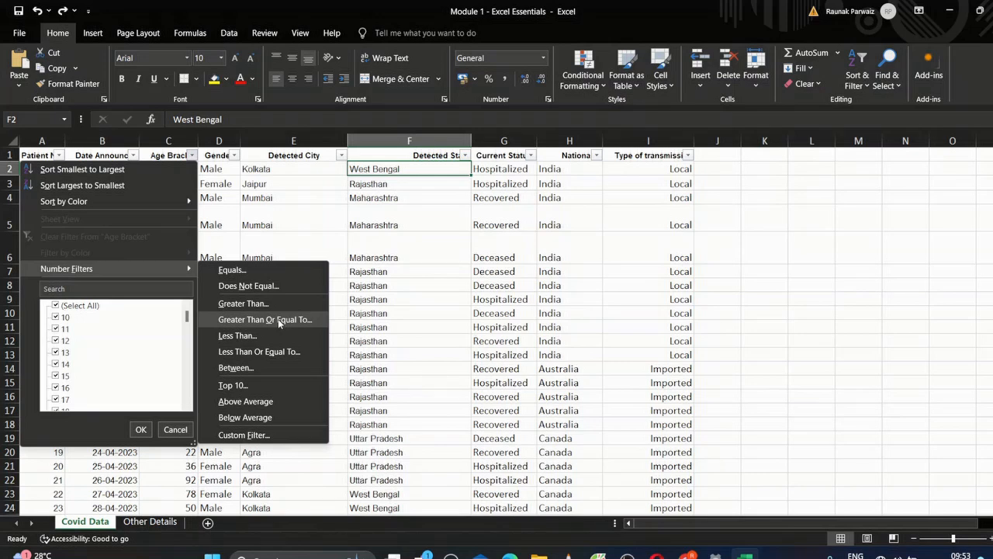
pyautogui.click(279, 323)
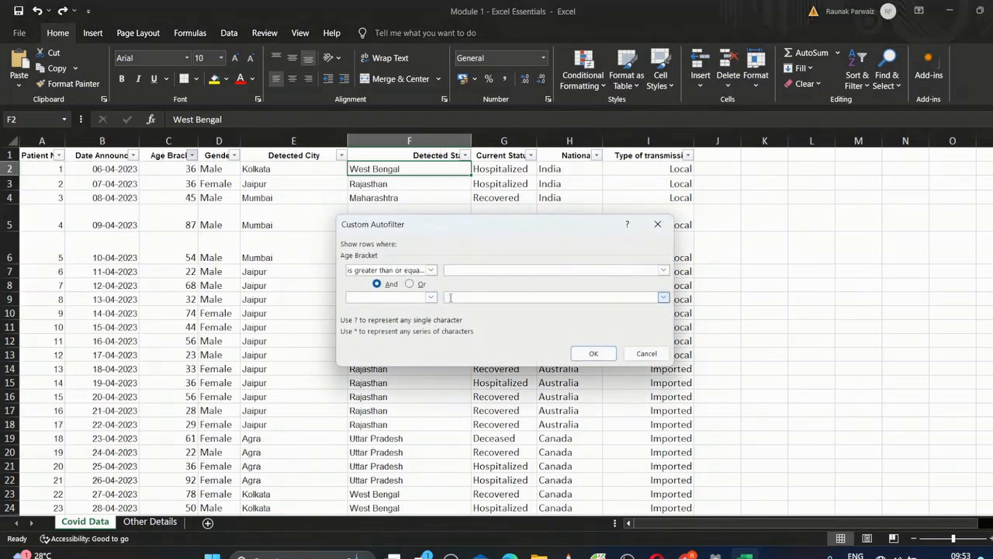
pyautogui.write('70')
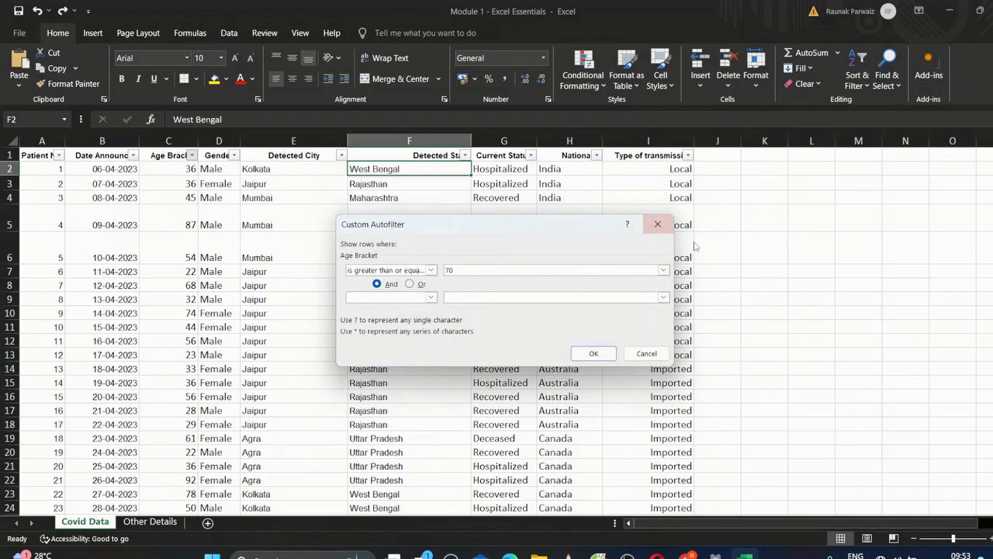
pyautogui.click(592, 355)
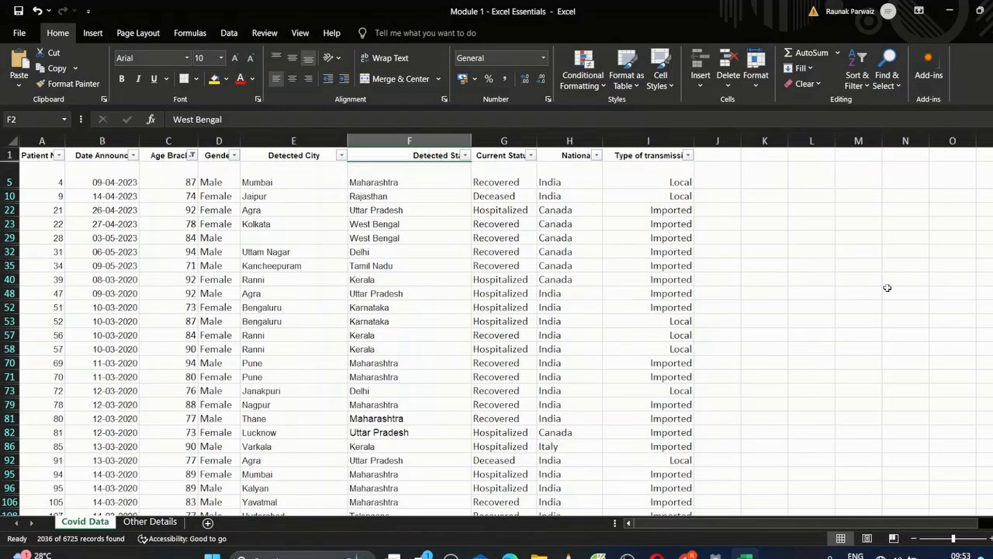
pyautogui.moveTo(992, 155); pyautogui.dragTo(992, 192)
pyautogui.click(186, 421)
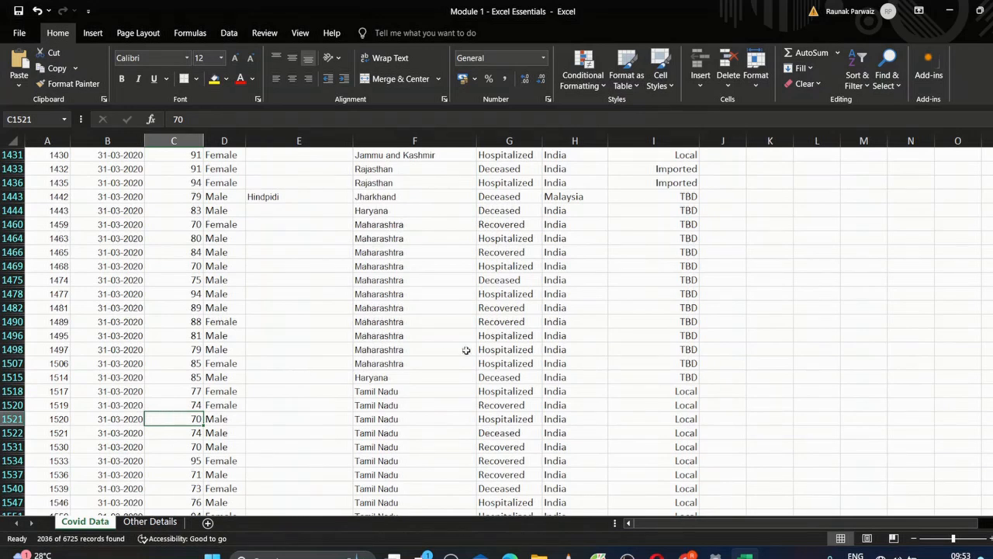
pyautogui.moveTo(992, 193); pyautogui.dragTo(992, 147)
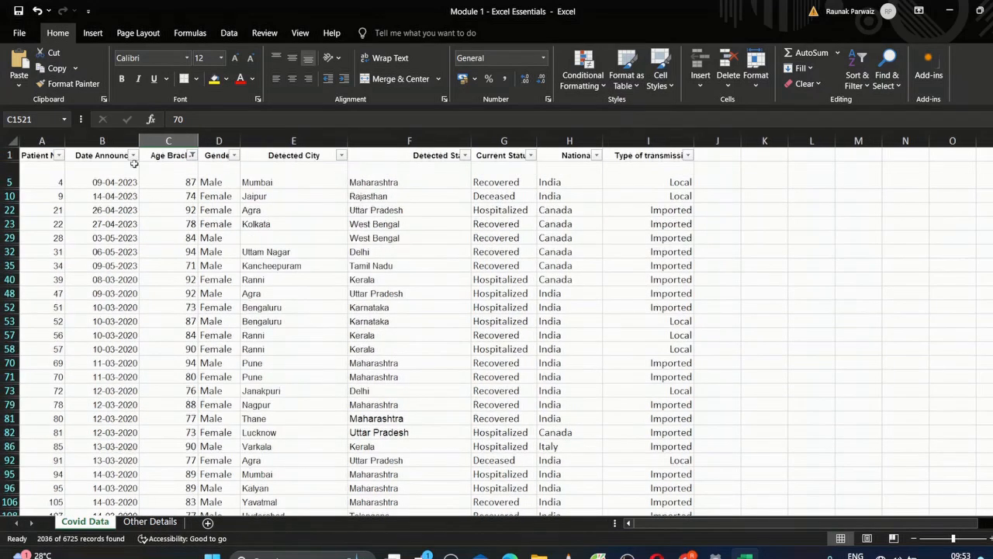
# - Remove the Age Bracket filter and return to the first patient rows
pyautogui.click(191, 156)
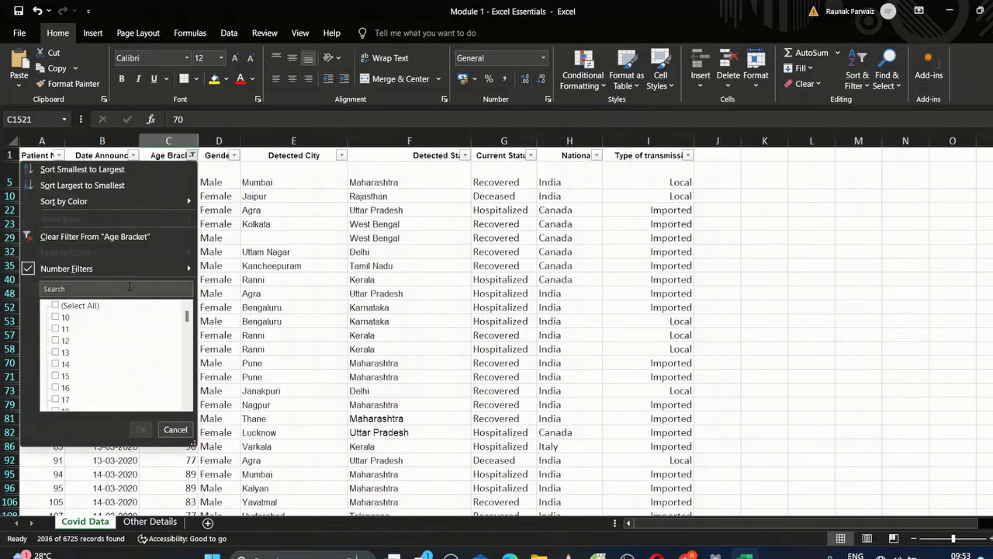
pyautogui.moveTo(138, 269)
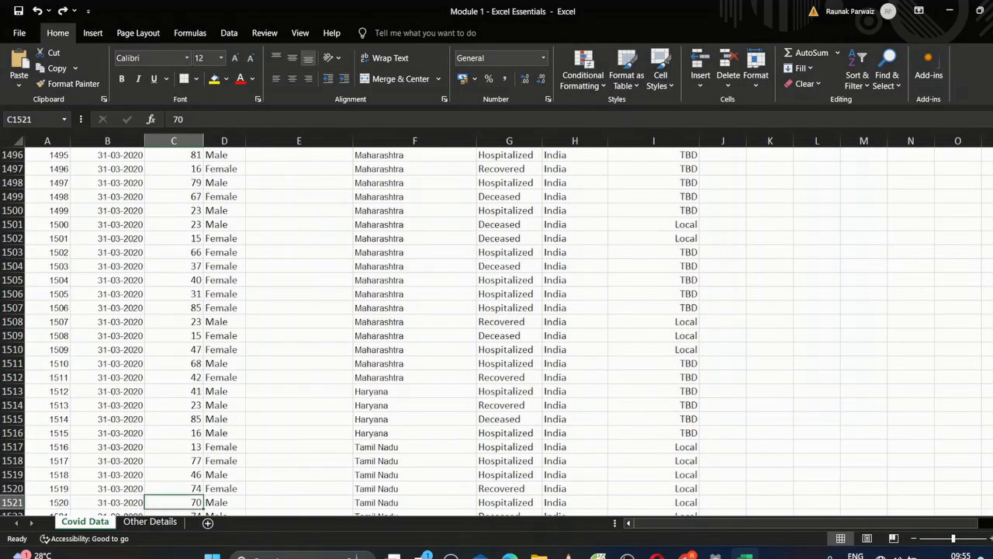
pyautogui.moveTo(992, 233); pyautogui.dragTo(992, 154)
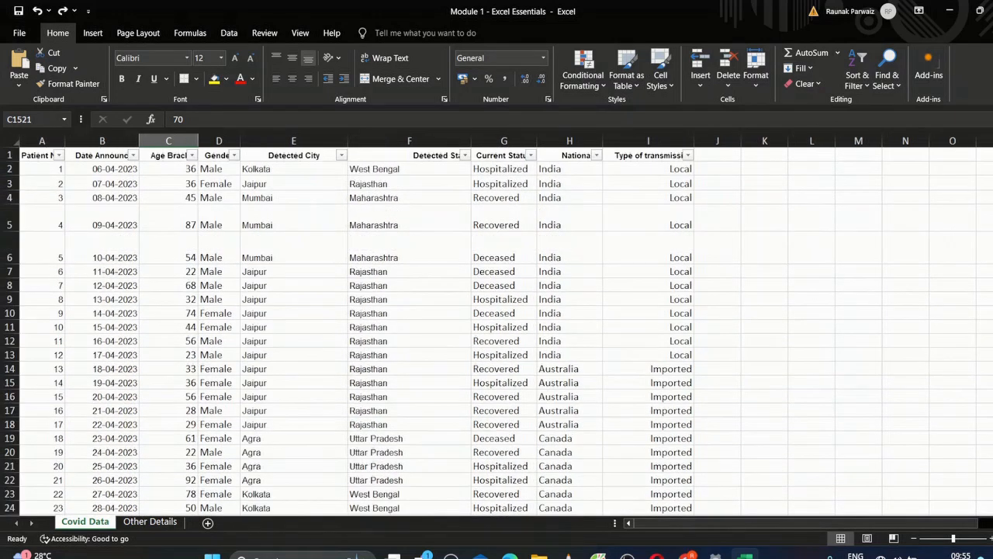
# - Set up a Between number filter on the Age Bracket column with 20 as the lower limit and 25 as the upper limit
pyautogui.click(192, 156)
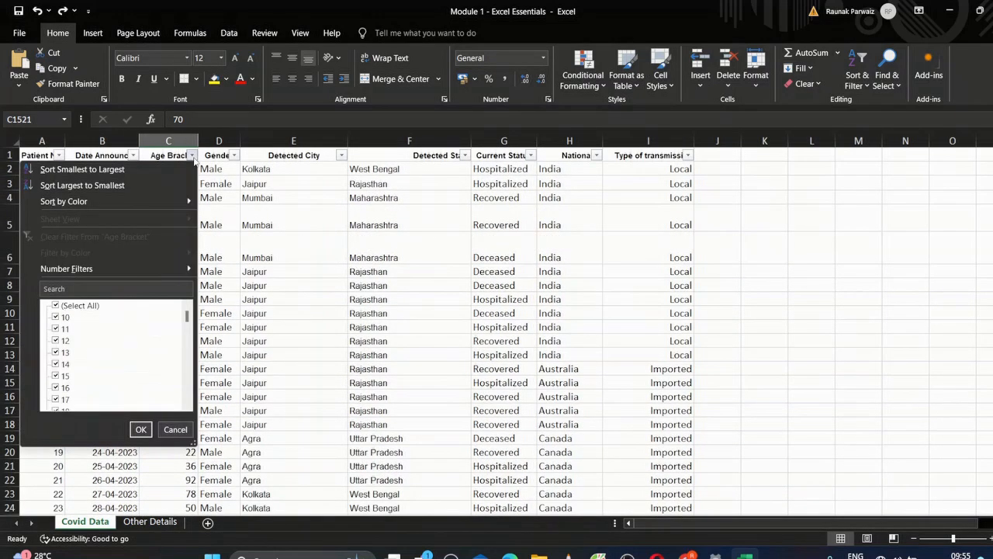
pyautogui.moveTo(178, 269)
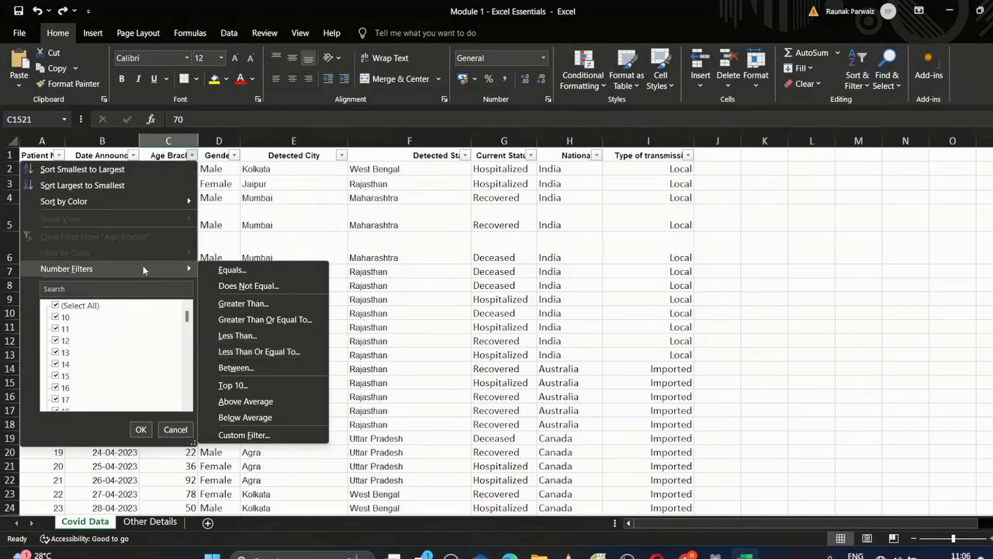
pyautogui.click(254, 367)
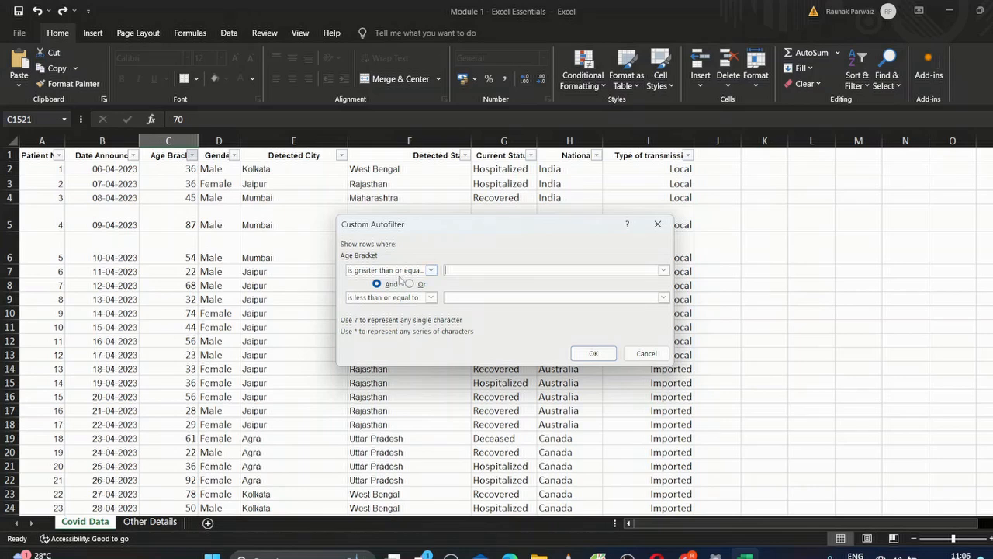
pyautogui.write('20')
pyautogui.click(513, 298)
pyautogui.write('25')
# - Change the filter conditions to "is greater than" 20 and "is less than" 25, and apply the filter
pyautogui.click(431, 269)
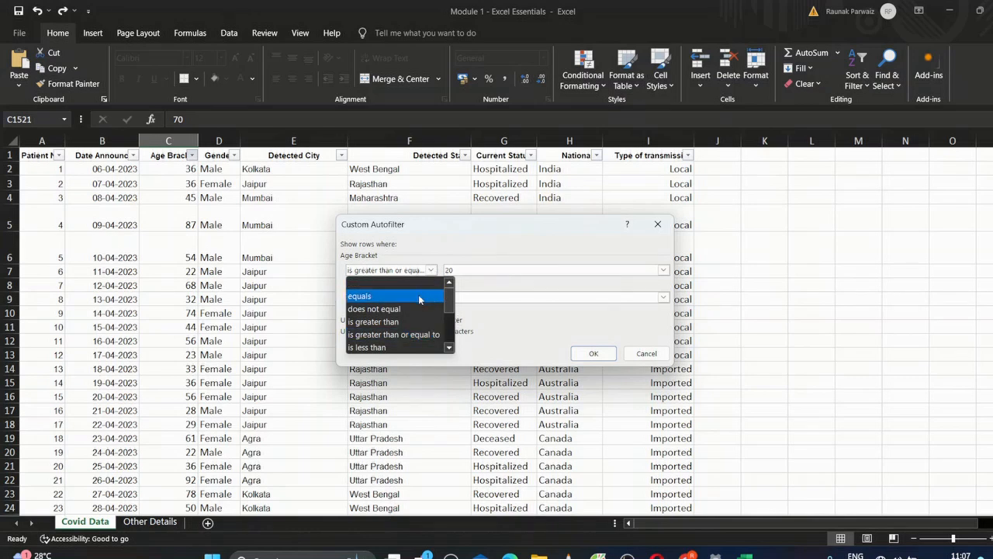
pyautogui.click(381, 321)
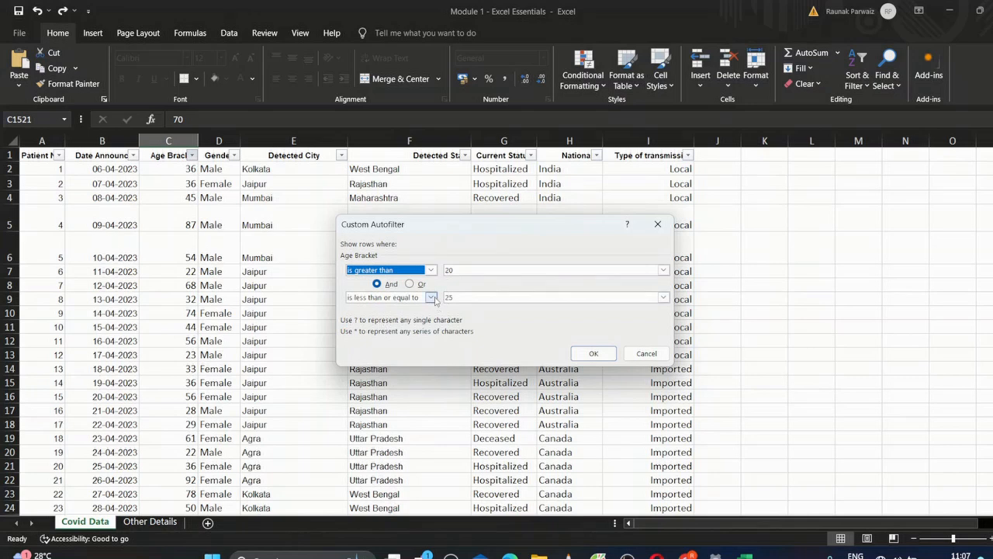
pyautogui.click(431, 298)
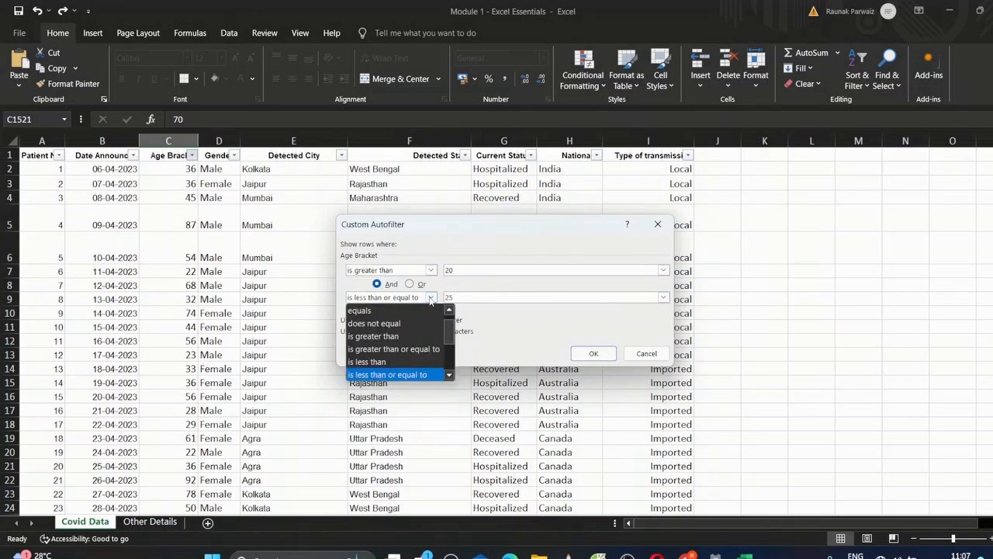
pyautogui.click(375, 363)
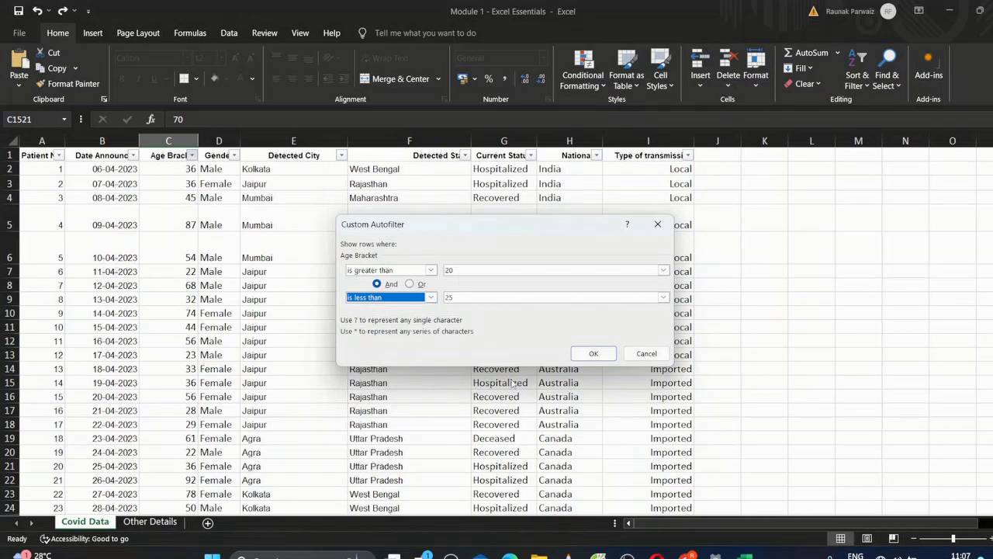
pyautogui.click(593, 355)
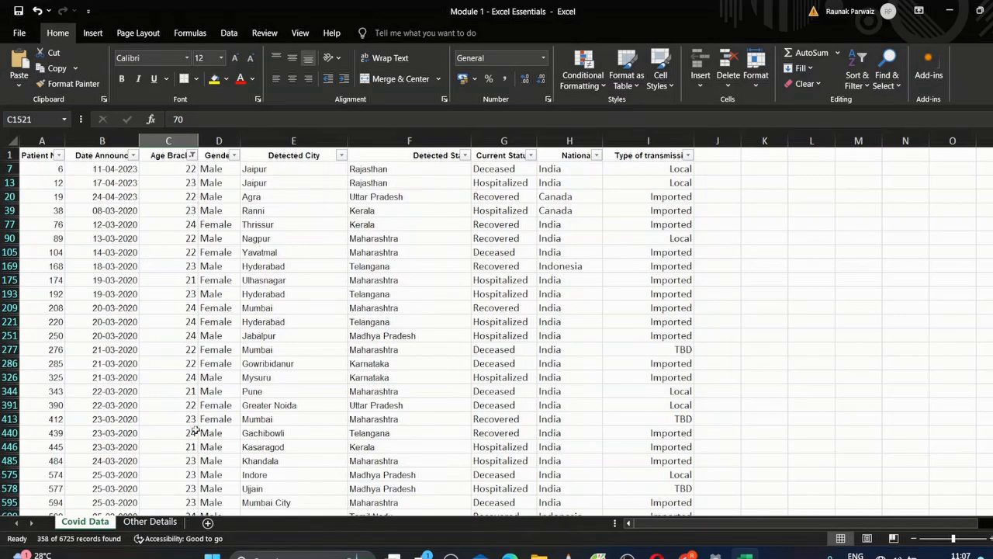
# - Clear the filter from the Age Bracket column and apply the Above Average number filter to it
pyautogui.moveTo(992, 158)
pyautogui.mouseDown()
pyautogui.moveTo(992, 294)
pyautogui.moveTo(992, 159)
pyautogui.mouseUp()
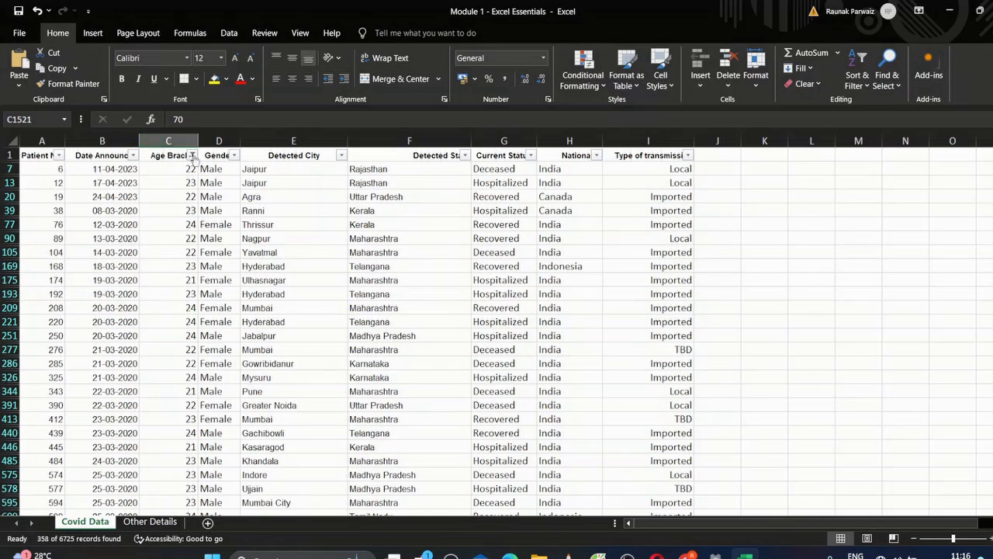
pyautogui.click(193, 156)
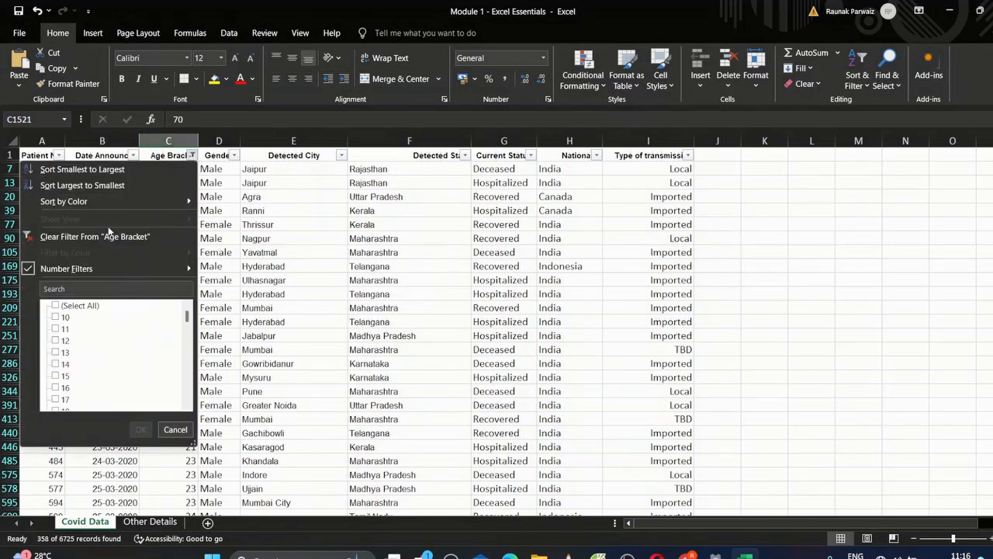
pyautogui.click(91, 236)
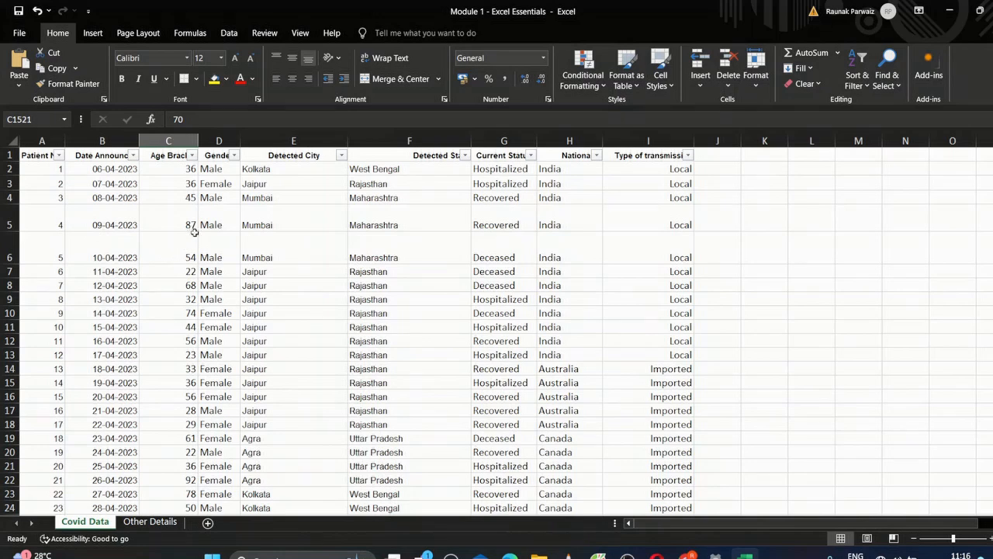
pyautogui.click(192, 156)
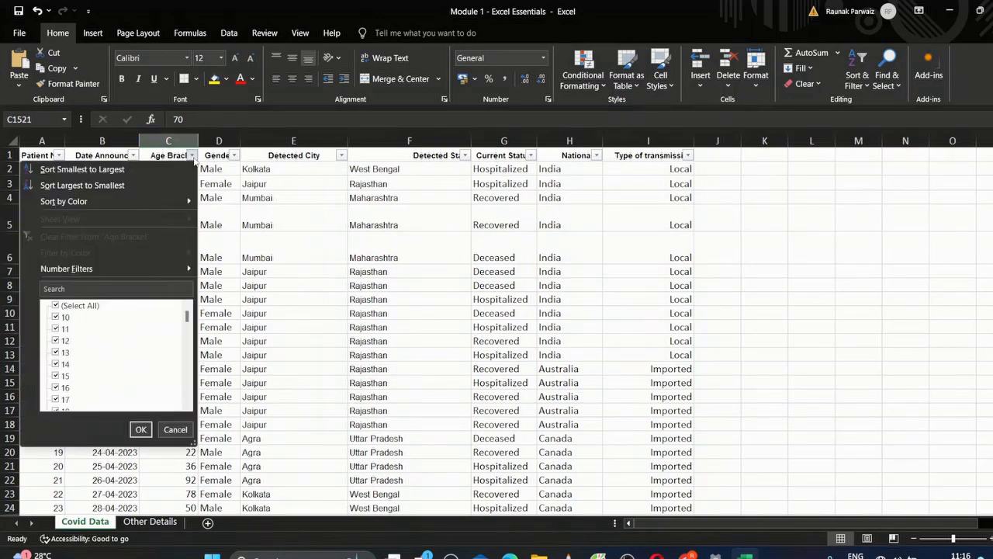
pyautogui.moveTo(92, 269)
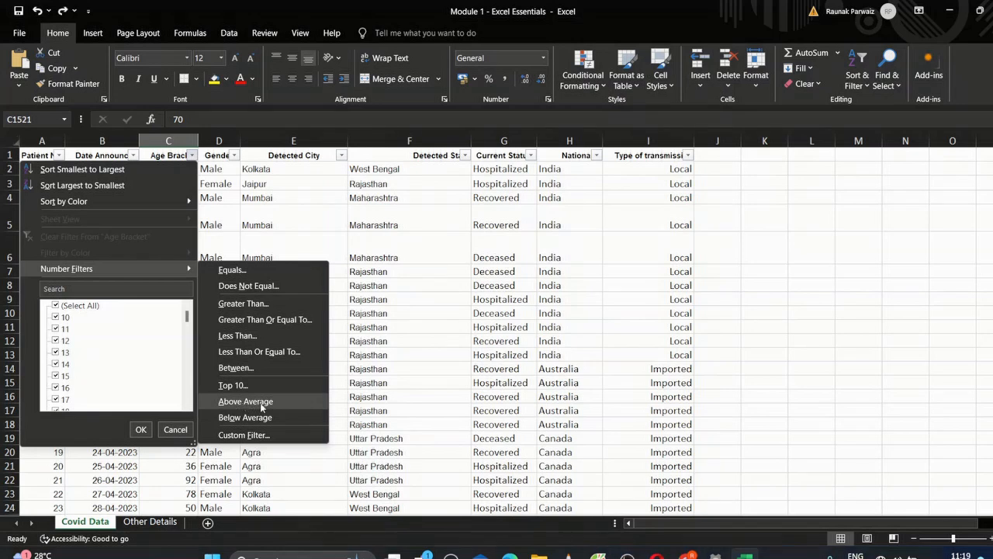
pyautogui.click(240, 401)
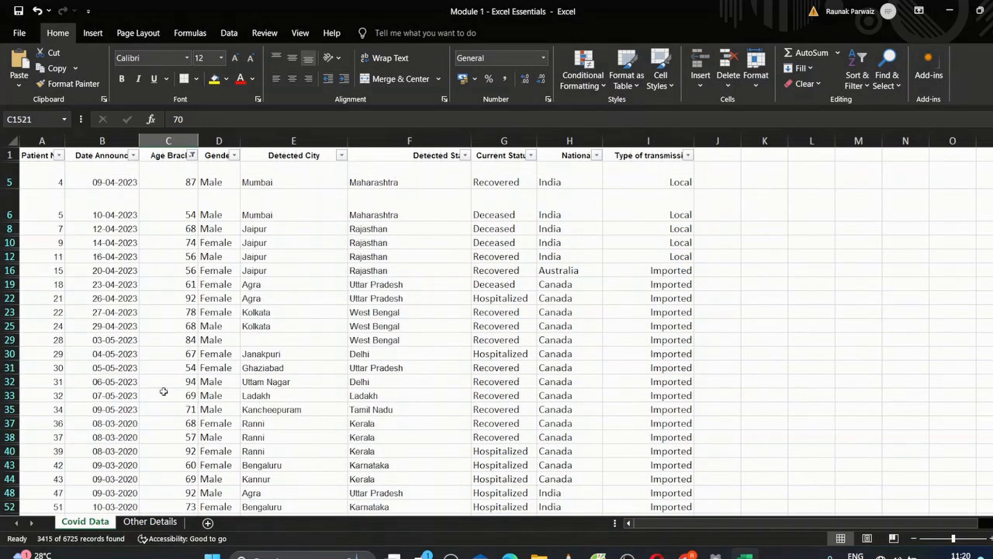